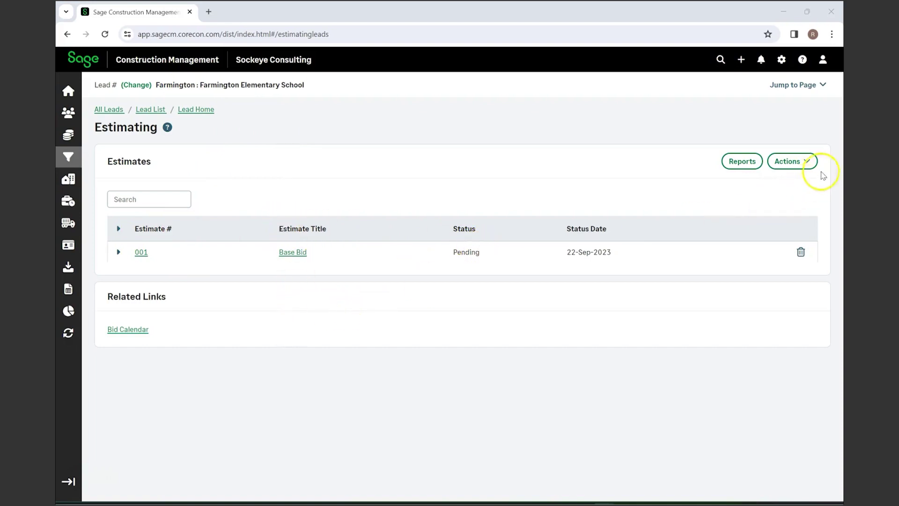
{"action": "left_click", "coordinate": [798, 161]}
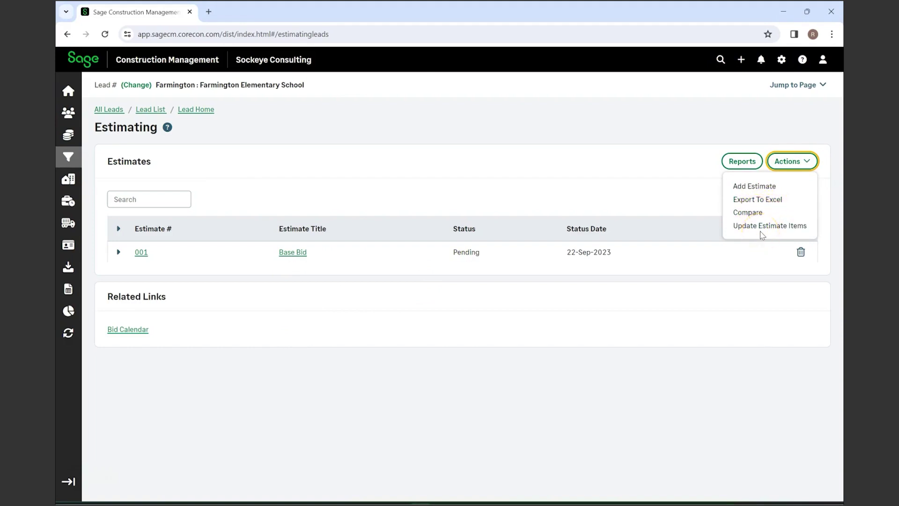
{"action": "left_click", "coordinate": [669, 160]}
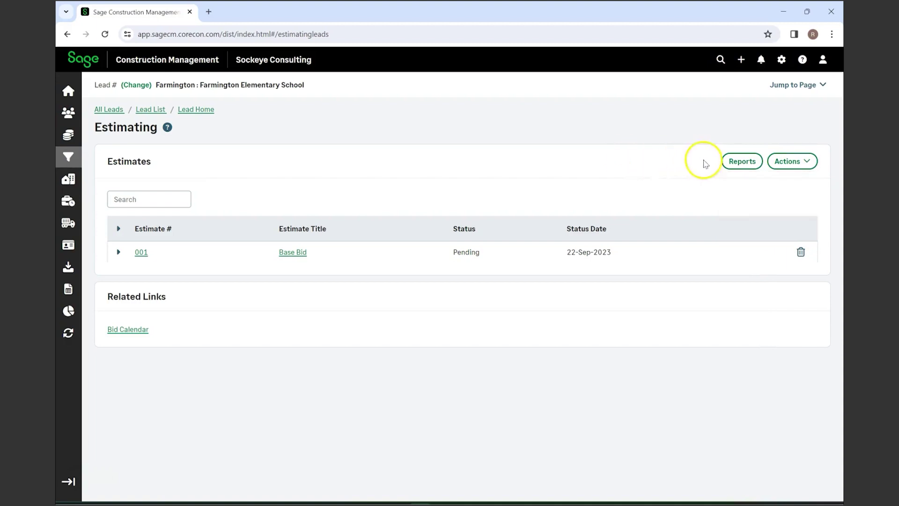
{"action": "left_click", "coordinate": [743, 161]}
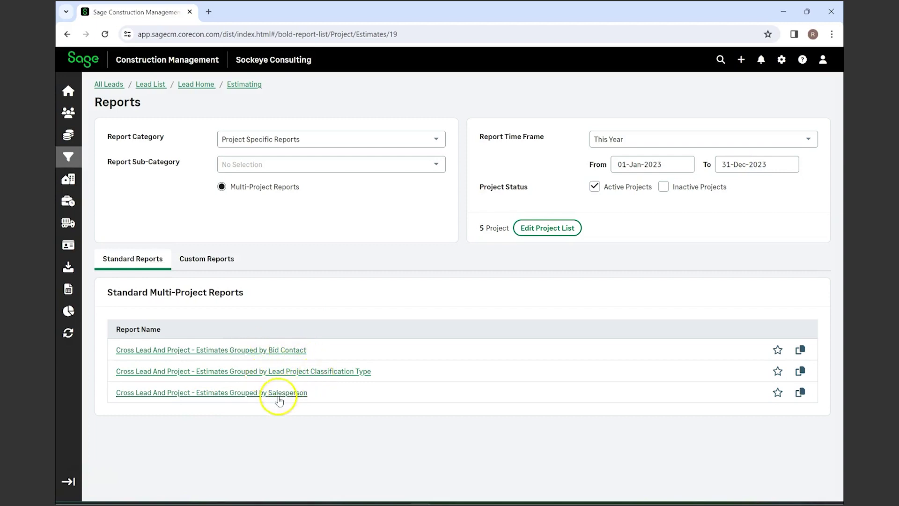
{"action": "left_click", "coordinate": [245, 85]}
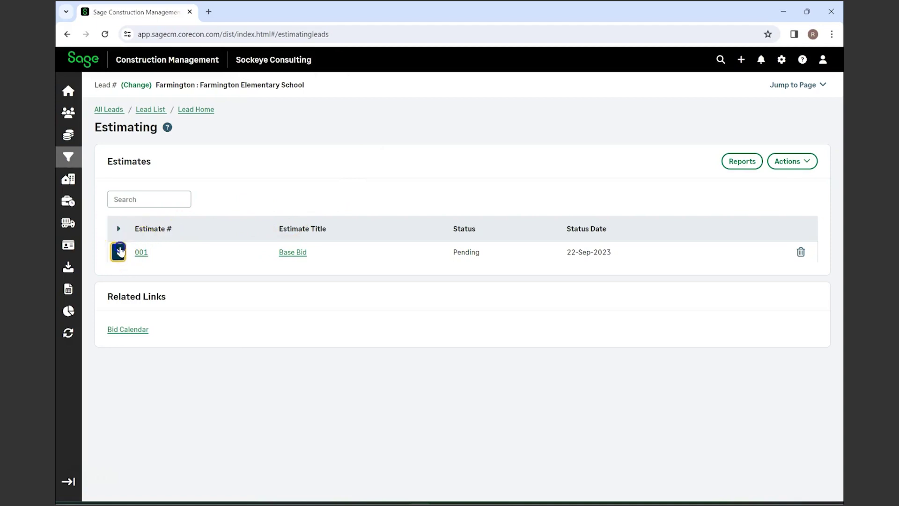
- Expand estimate 001 to see cost $3,377,247.28, sell $4,047,188.96 and 194 cost line items
{"action": "left_click", "coordinate": [119, 254]}
{"action": "scroll", "coordinate": [450, 231], "scroll_direction": "down", "scroll_amount": 2}
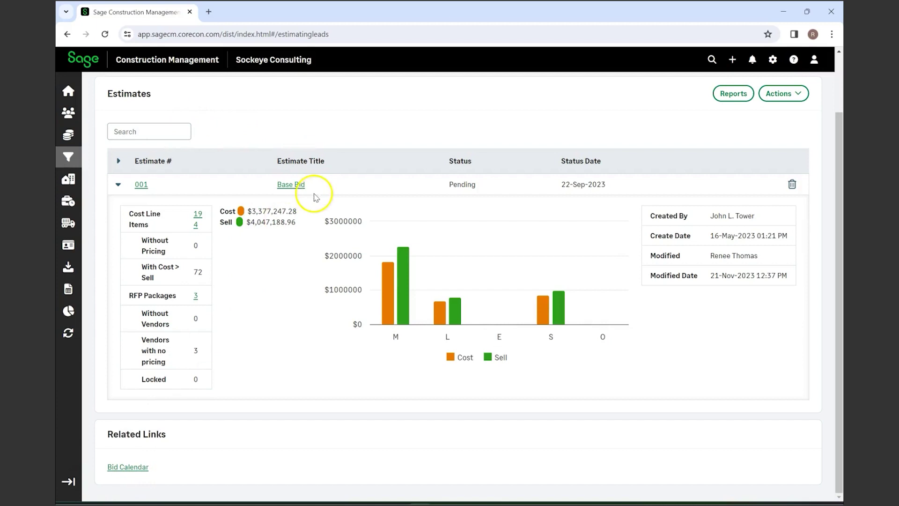
- Open estimate 001's property details and review the 6500 SF, CSI 2016 cost code settings
{"action": "left_click", "coordinate": [141, 184]}
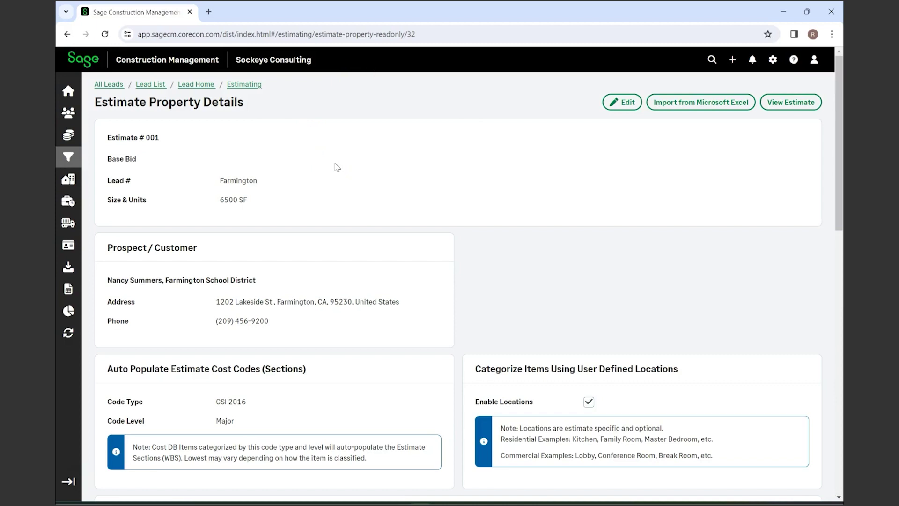
{"action": "scroll", "coordinate": [416, 206], "scroll_direction": "down", "scroll_amount": 2}
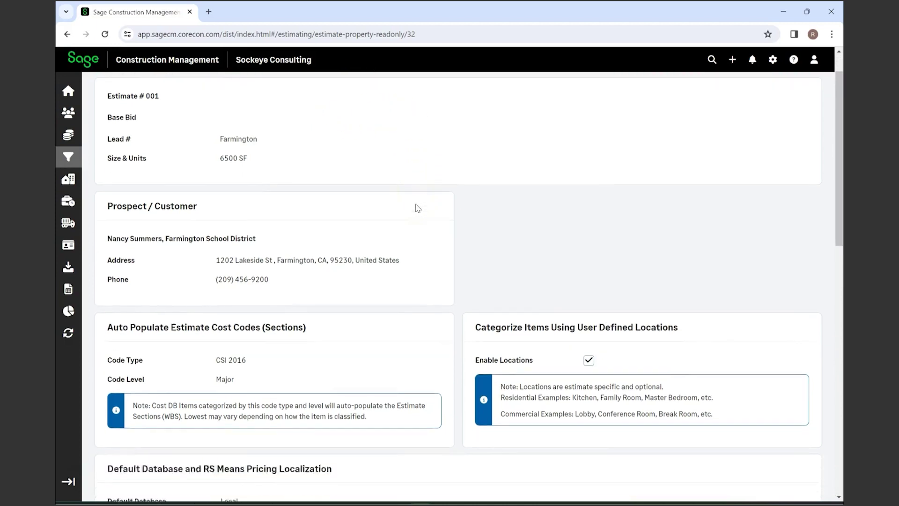
{"action": "scroll", "coordinate": [418, 208], "scroll_direction": "down", "scroll_amount": 3}
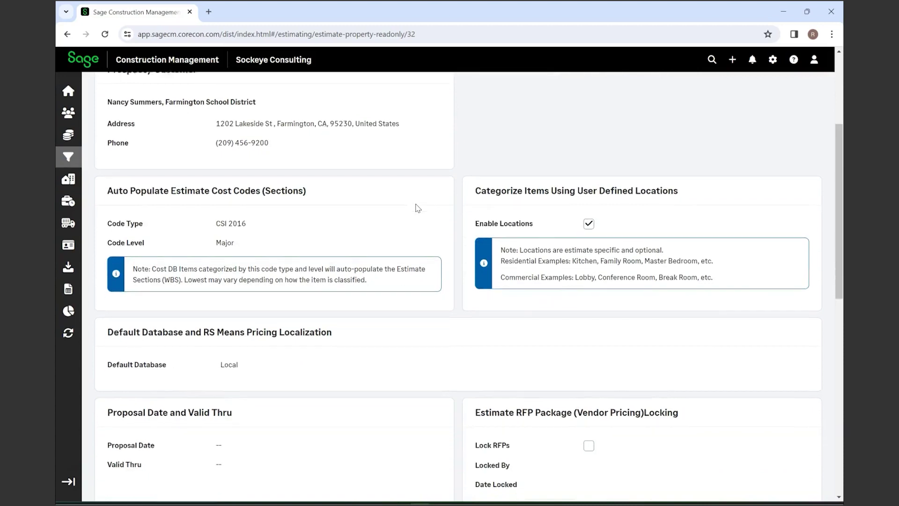
{"action": "scroll", "coordinate": [418, 208], "scroll_direction": "down", "scroll_amount": 1}
{"action": "scroll", "coordinate": [418, 208], "scroll_direction": "down", "scroll_amount": 2}
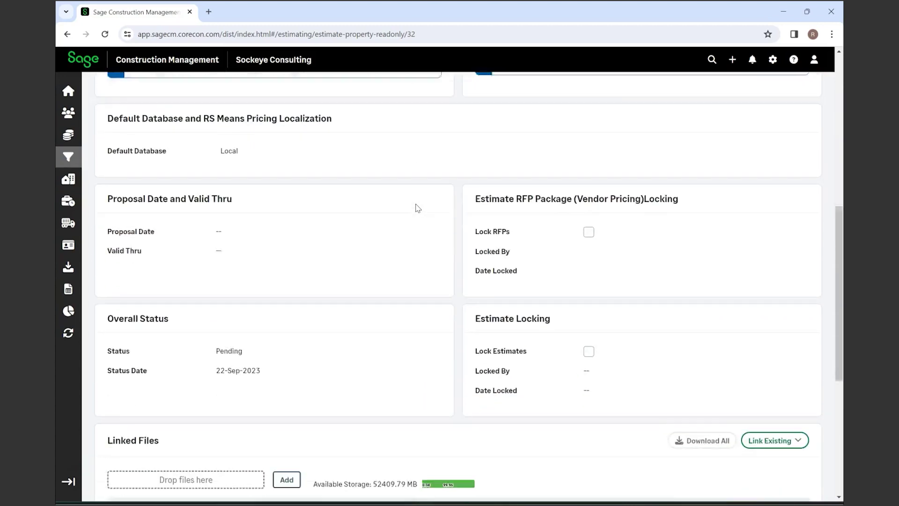
{"action": "scroll", "coordinate": [418, 208], "scroll_direction": "down", "scroll_amount": 4}
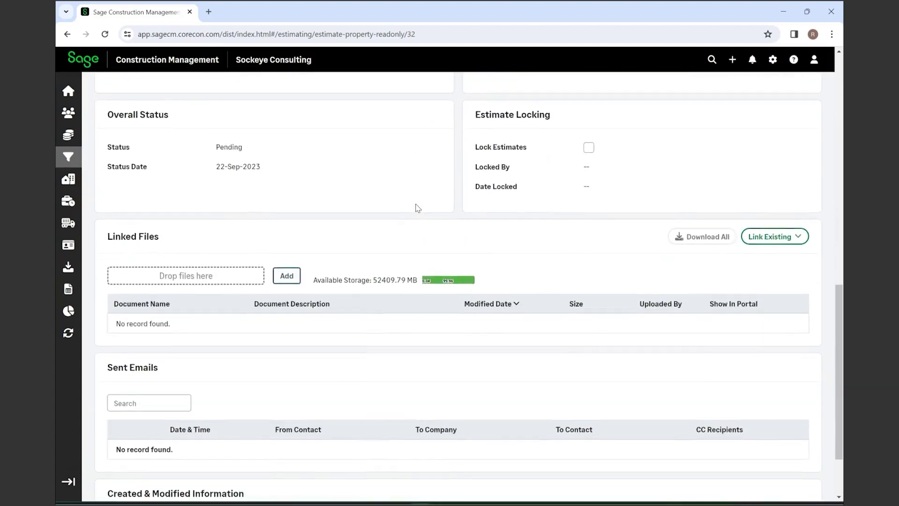
{"action": "scroll", "coordinate": [418, 207], "scroll_direction": "down", "scroll_amount": 2}
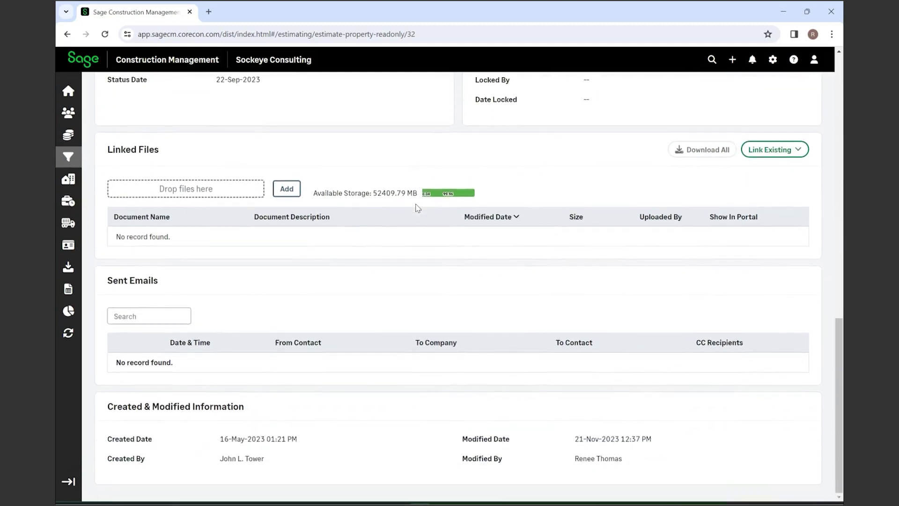
{"action": "scroll", "coordinate": [418, 207], "scroll_direction": "up", "scroll_amount": 13}
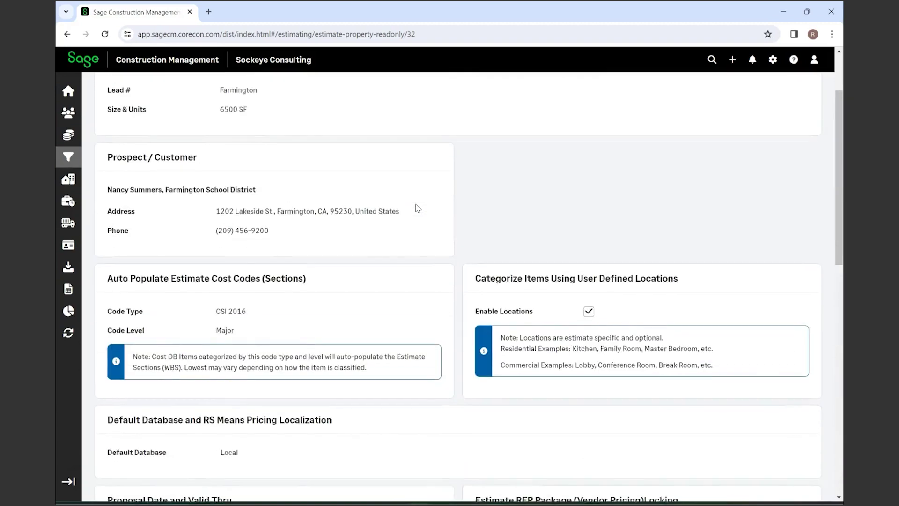
{"action": "scroll", "coordinate": [418, 208], "scroll_direction": "up", "scroll_amount": 2}
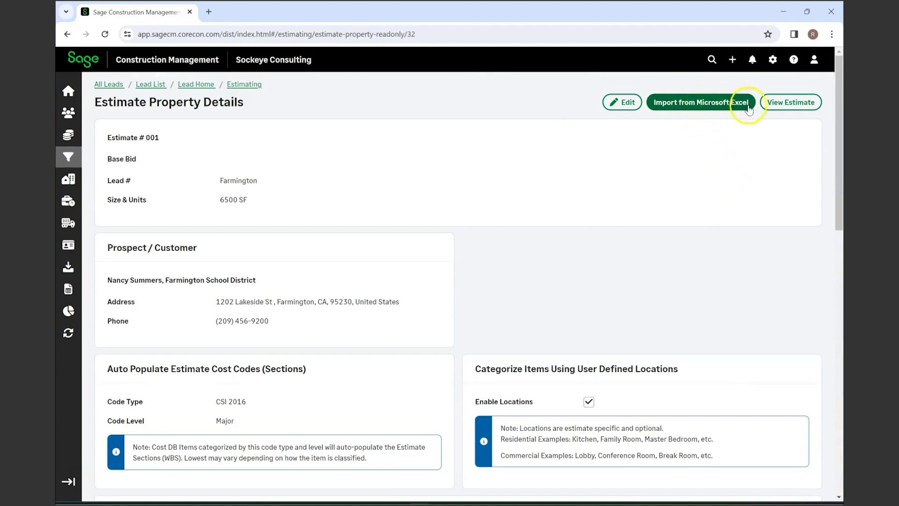
- Open Estimate # 001 : Base Bid and review its 14 cost codes, General Requirements to Electrical
{"action": "left_click", "coordinate": [778, 105]}
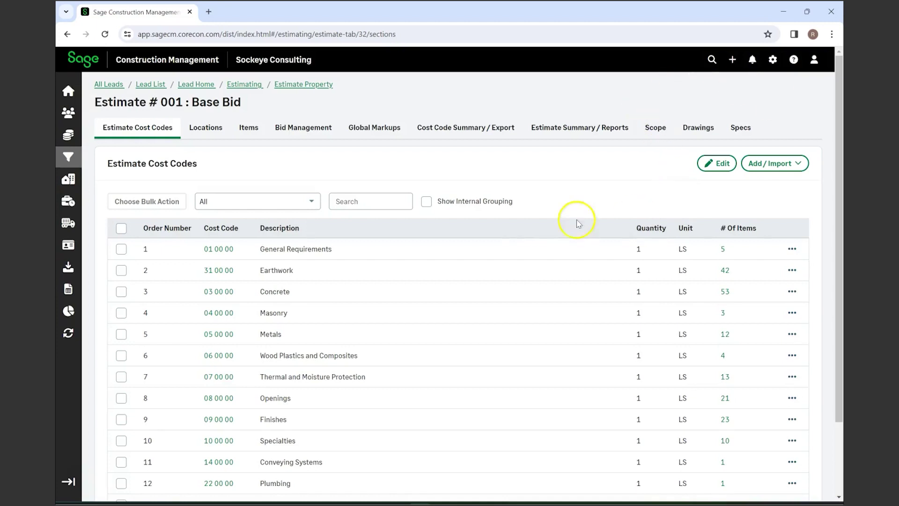
{"action": "scroll", "coordinate": [448, 290], "scroll_direction": "down", "scroll_amount": 3}
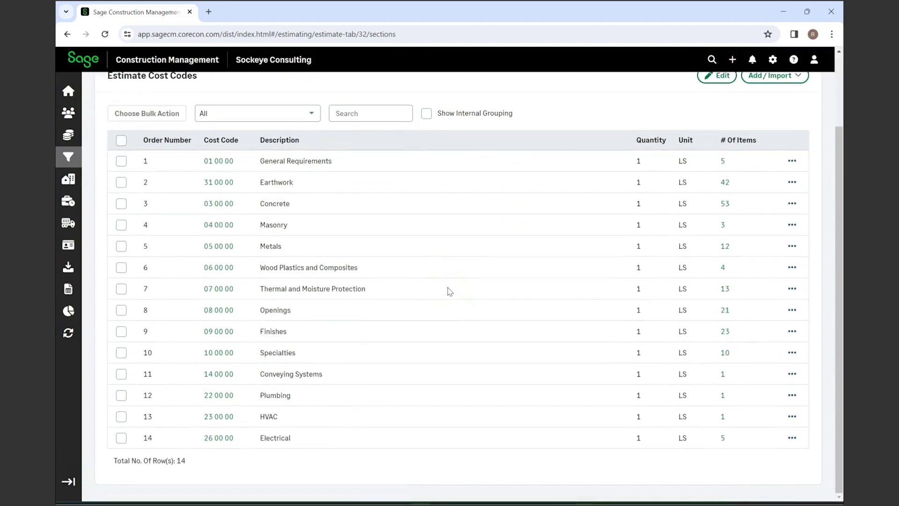
{"action": "scroll", "coordinate": [448, 291], "scroll_direction": "up", "scroll_amount": 3}
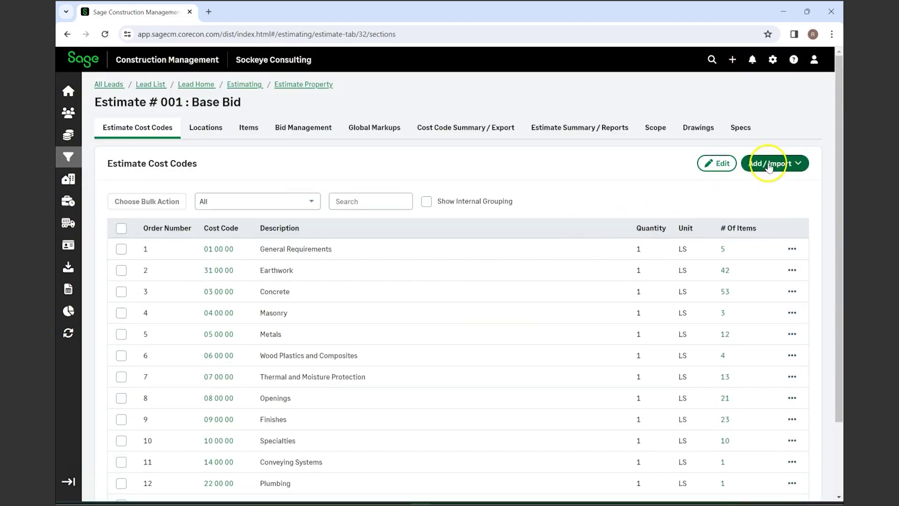
- View the Base Bid's empty Locations list, ending on the items list starting with field office expense
{"action": "left_click", "coordinate": [214, 134]}
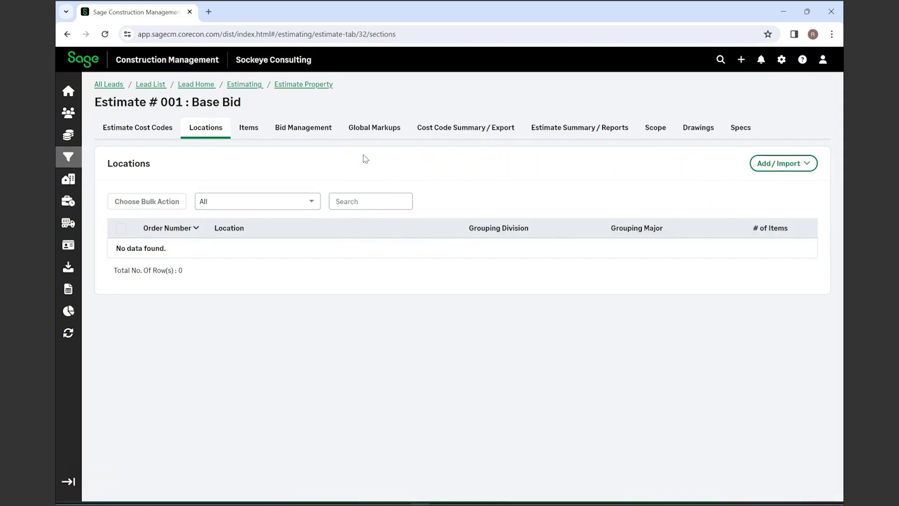
{"action": "left_click", "coordinate": [275, 162]}
- Browse the Base Bid line items' quantities, units and cost/sell totals on the Items tab
{"action": "left_click", "coordinate": [253, 130]}
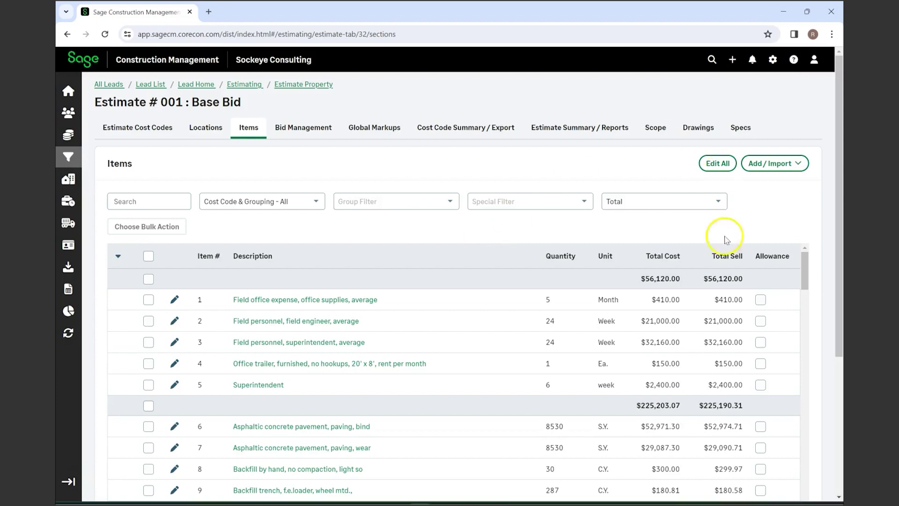
{"action": "scroll", "coordinate": [588, 337], "scroll_direction": "down", "scroll_amount": 12}
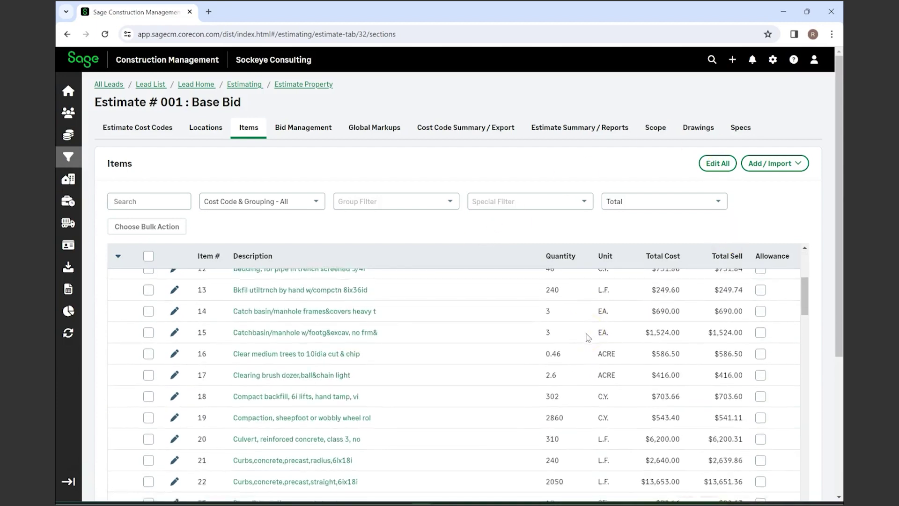
{"action": "scroll", "coordinate": [588, 337], "scroll_direction": "down", "scroll_amount": 10}
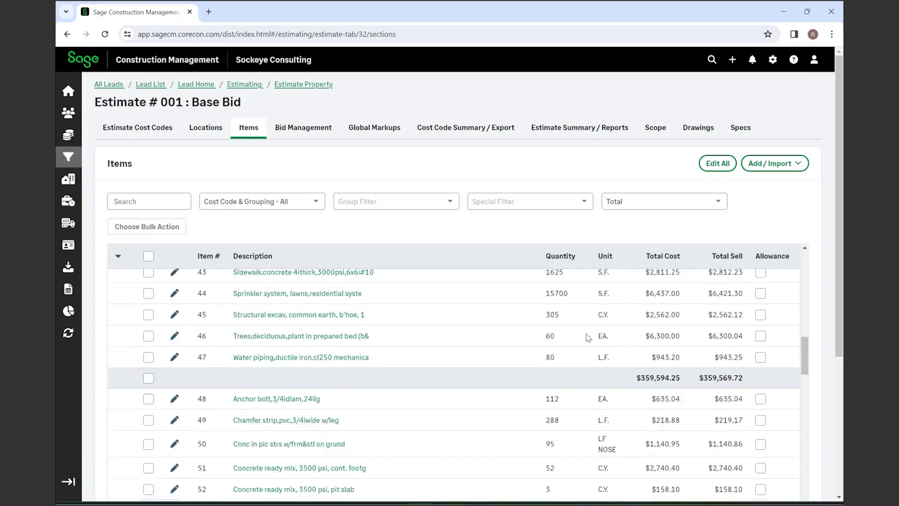
{"action": "scroll", "coordinate": [587, 338], "scroll_direction": "down", "scroll_amount": 10}
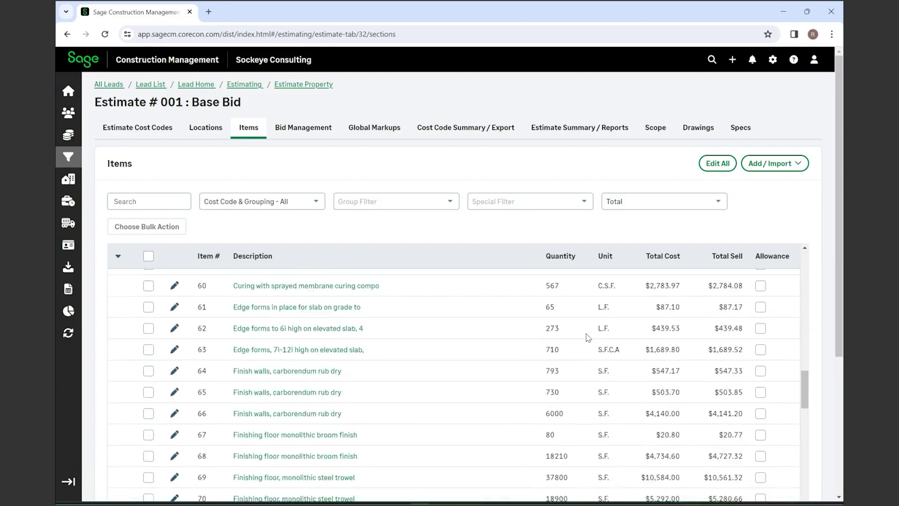
{"action": "scroll", "coordinate": [588, 337], "scroll_direction": "down", "scroll_amount": 10}
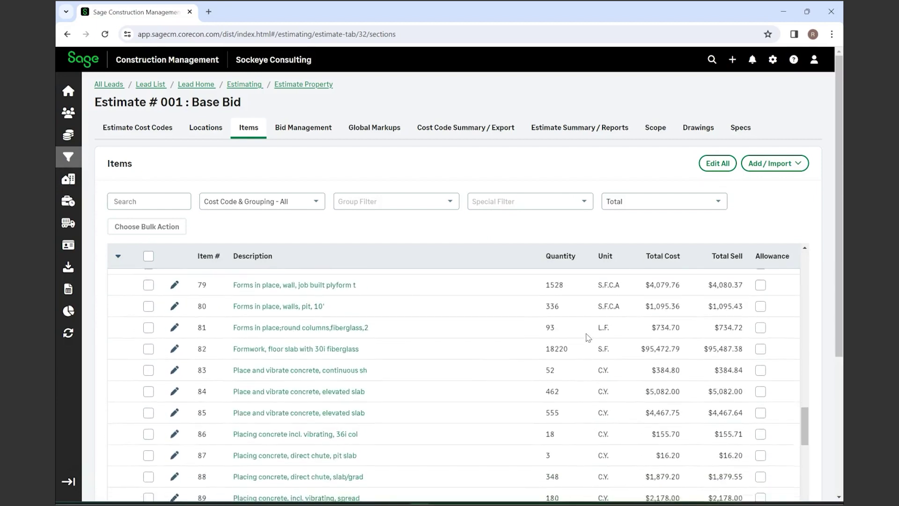
{"action": "scroll", "coordinate": [588, 337], "scroll_direction": "down", "scroll_amount": 3}
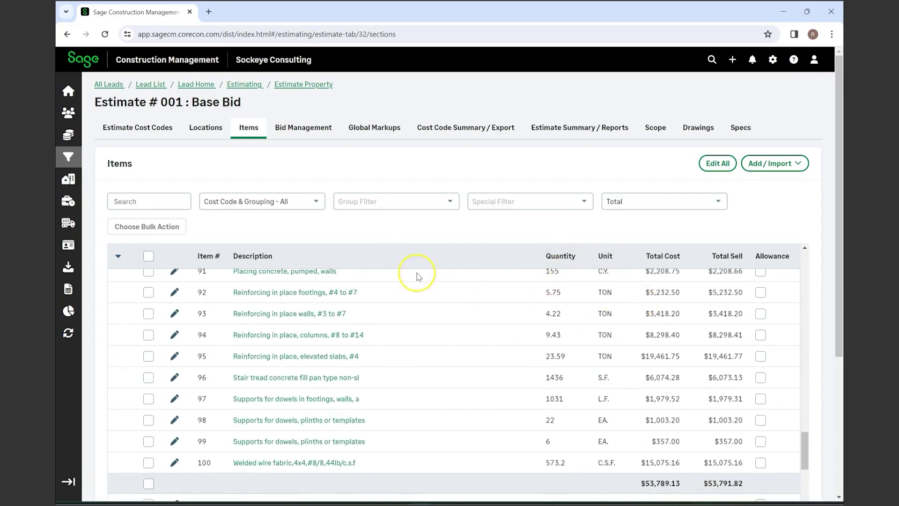
{"action": "scroll", "coordinate": [419, 276], "scroll_direction": "up", "scroll_amount": 20}
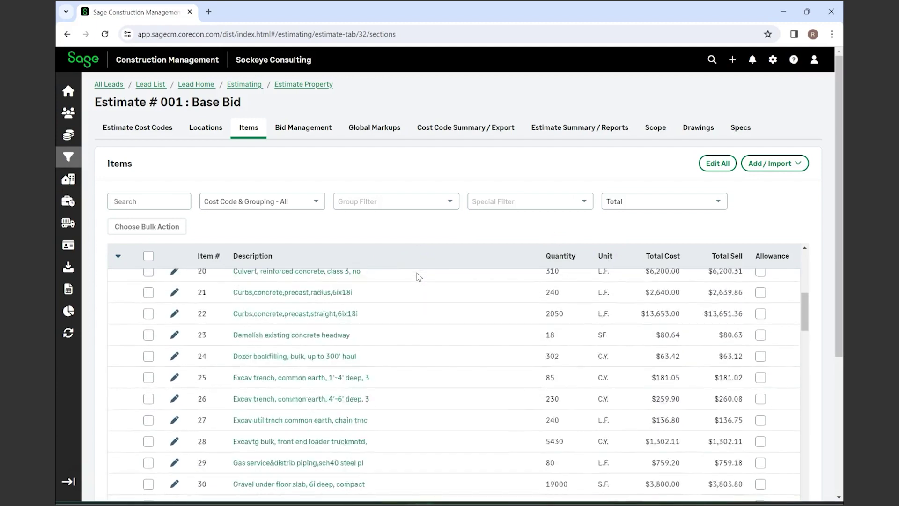
{"action": "scroll", "coordinate": [419, 276], "scroll_direction": "up", "scroll_amount": 6}
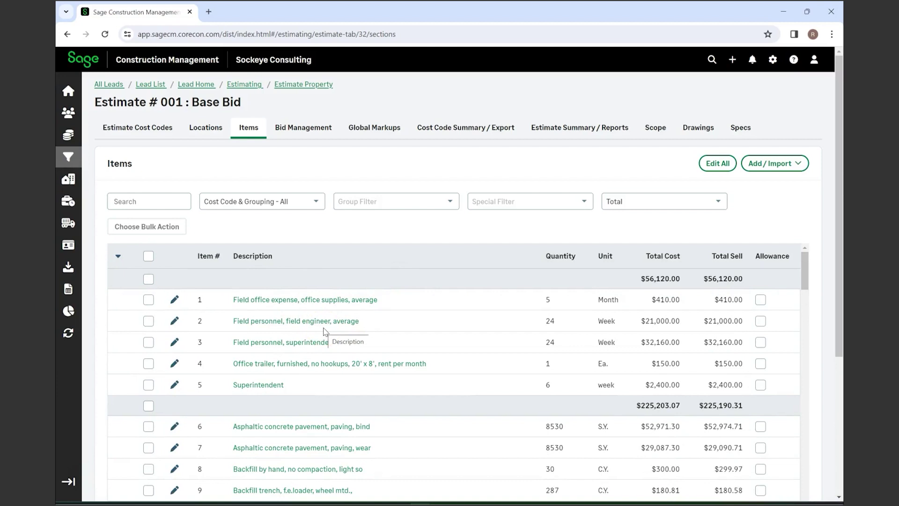
- Show the Bid Management RFP packages listing Plumbing, HVAC and Earthwork
{"action": "mouse_move", "coordinate": [68, 113]}
{"action": "left_click", "coordinate": [301, 133]}
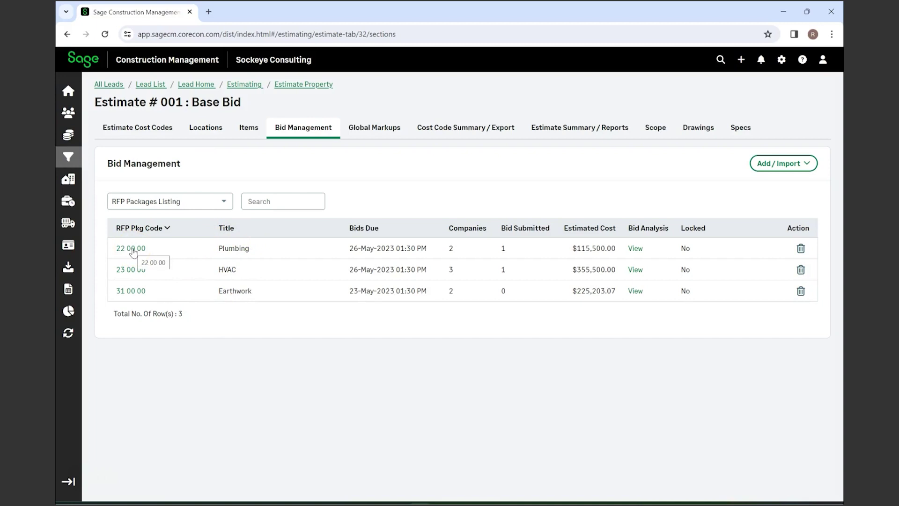
{"action": "left_click", "coordinate": [133, 252]}
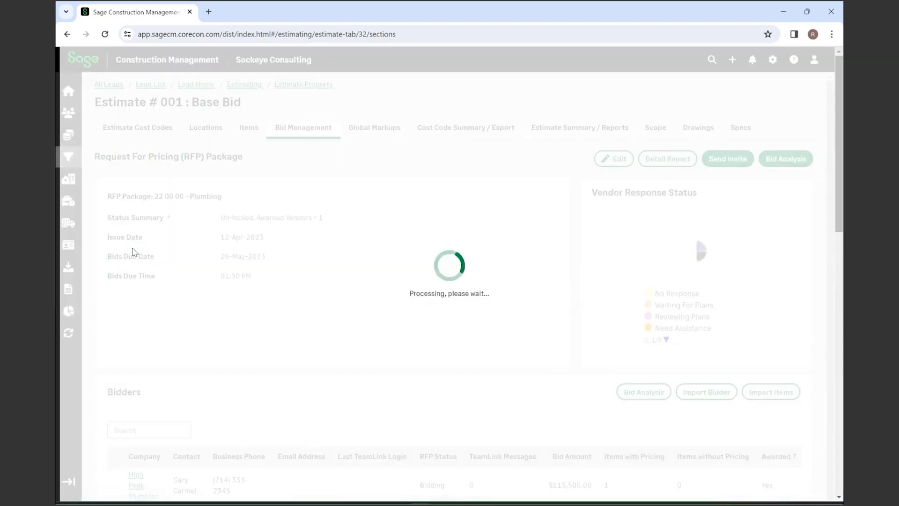
{"action": "scroll", "coordinate": [349, 281], "scroll_direction": "down", "scroll_amount": 3}
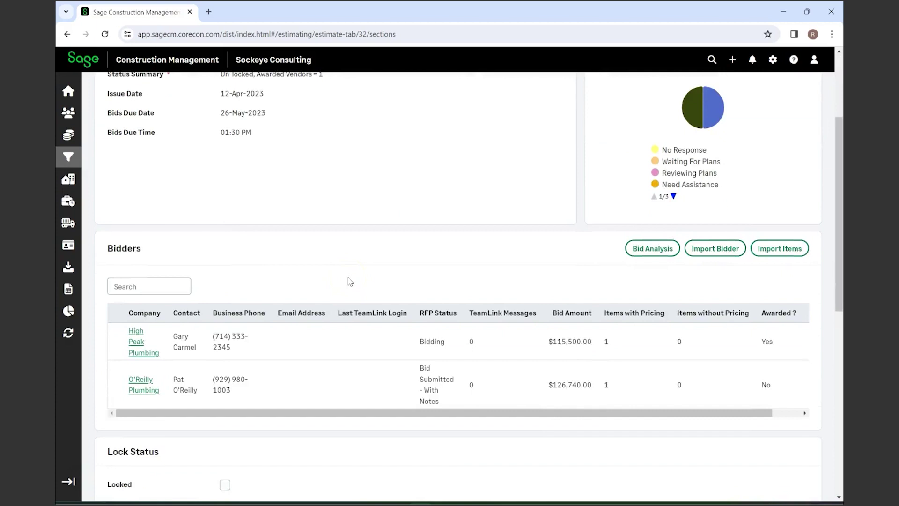
{"action": "scroll", "coordinate": [349, 281], "scroll_direction": "up", "scroll_amount": 3}
{"action": "left_click", "coordinate": [646, 202]}
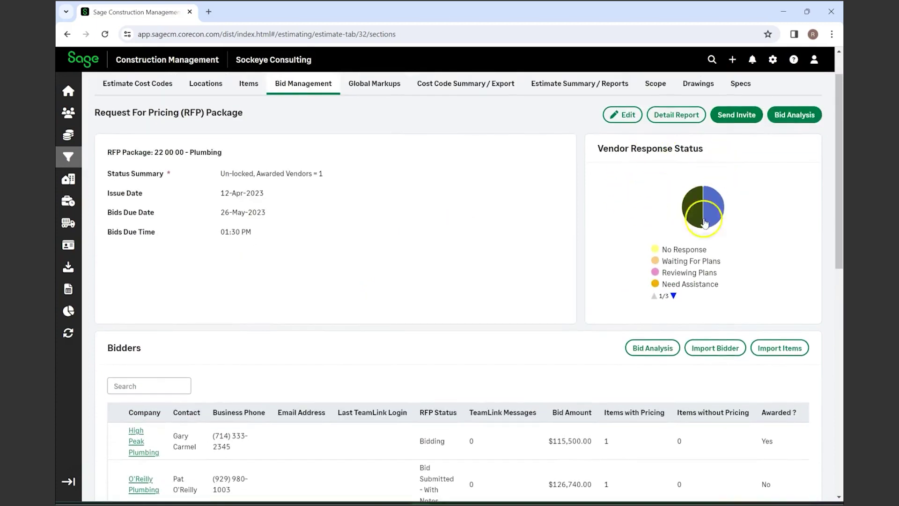
{"action": "left_click", "coordinate": [472, 330]}
{"action": "scroll", "coordinate": [472, 330], "scroll_direction": "down", "scroll_amount": 4}
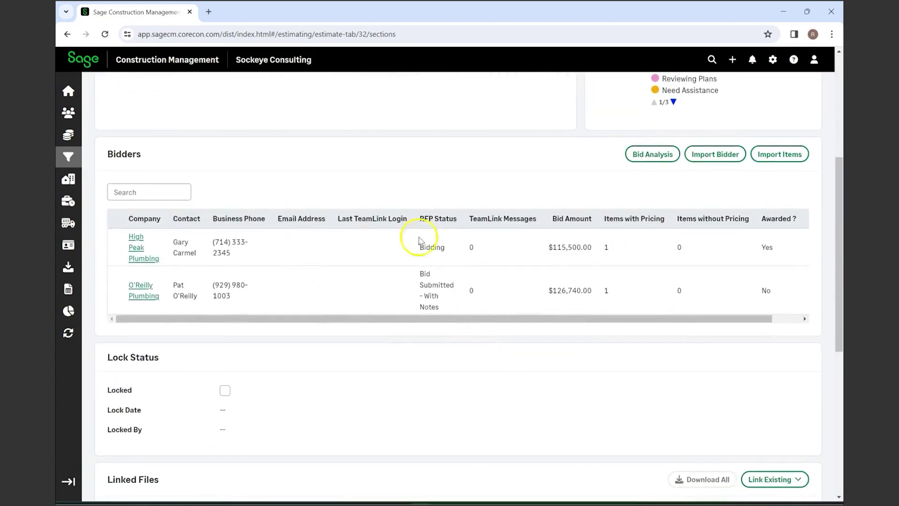
{"action": "scroll", "coordinate": [406, 410], "scroll_direction": "up", "scroll_amount": 4}
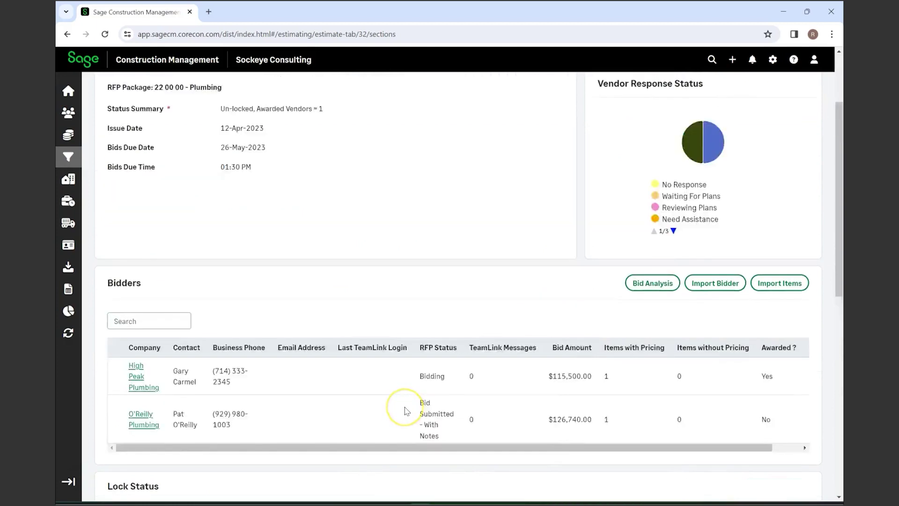
{"action": "scroll", "coordinate": [407, 411], "scroll_direction": "down", "scroll_amount": 2}
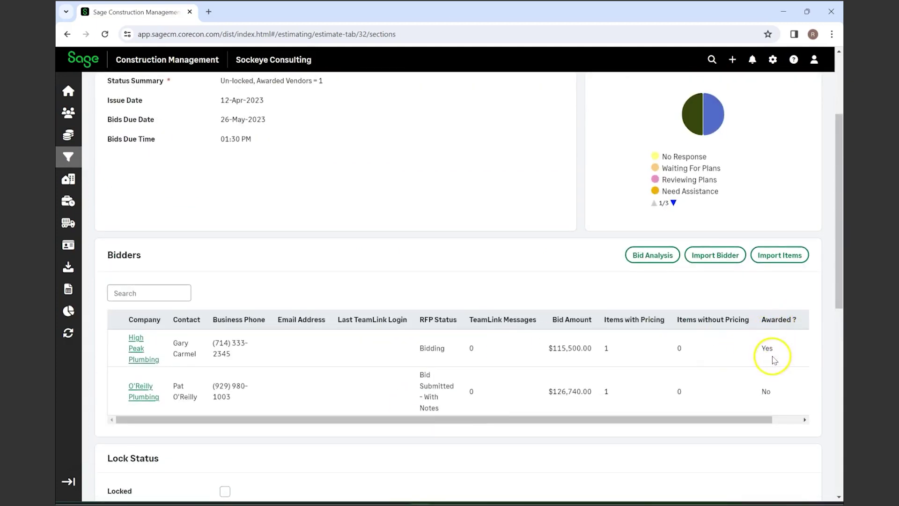
{"action": "scroll", "coordinate": [385, 167], "scroll_direction": "up", "scroll_amount": 3}
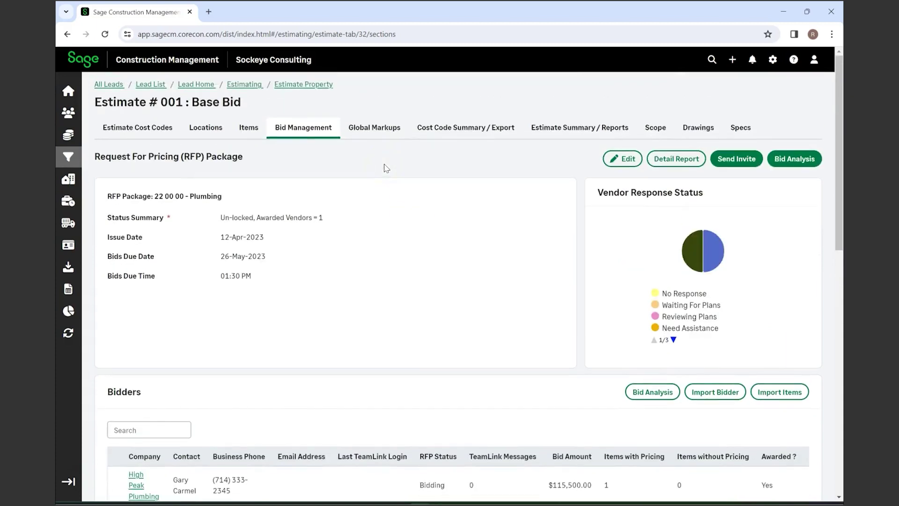
- Return to the RFP packages list: Plumbing $115,500.00, HVAC $355,500.00, Earthwork $225,203.07
{"action": "left_click", "coordinate": [278, 131]}
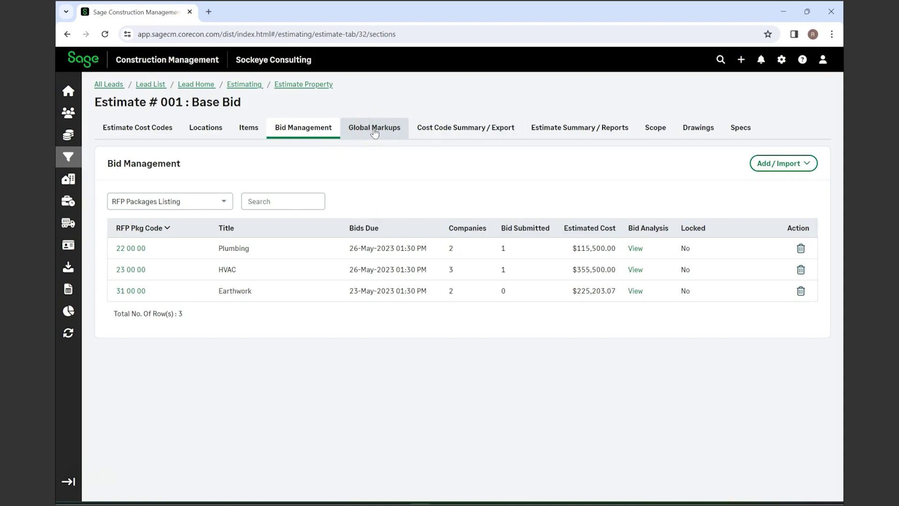
{"action": "left_click", "coordinate": [303, 127]}
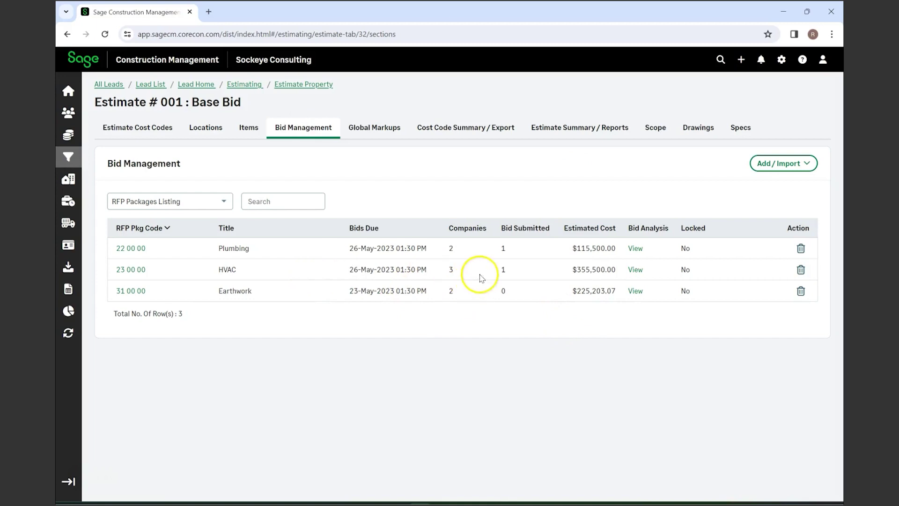
- Open RFP package 22 00 00 Plumbing and review its bidders at $115,500.00 and $126,740.00
{"action": "left_click", "coordinate": [131, 249]}
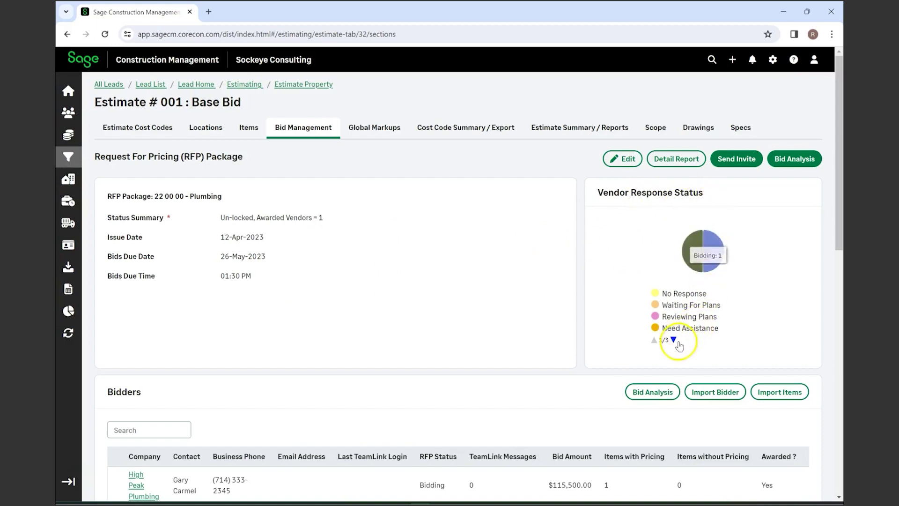
{"action": "scroll", "coordinate": [493, 302], "scroll_direction": "down", "scroll_amount": 2}
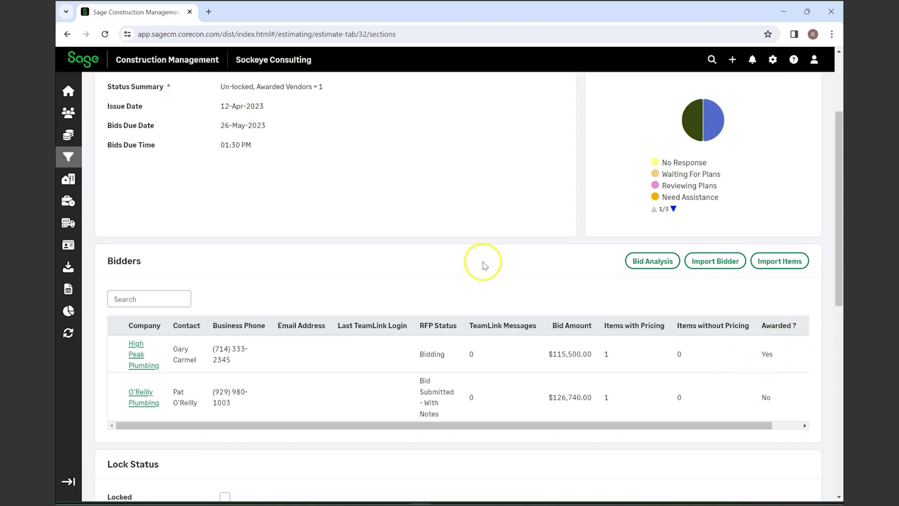
{"action": "scroll", "coordinate": [484, 265], "scroll_direction": "up", "scroll_amount": 3}
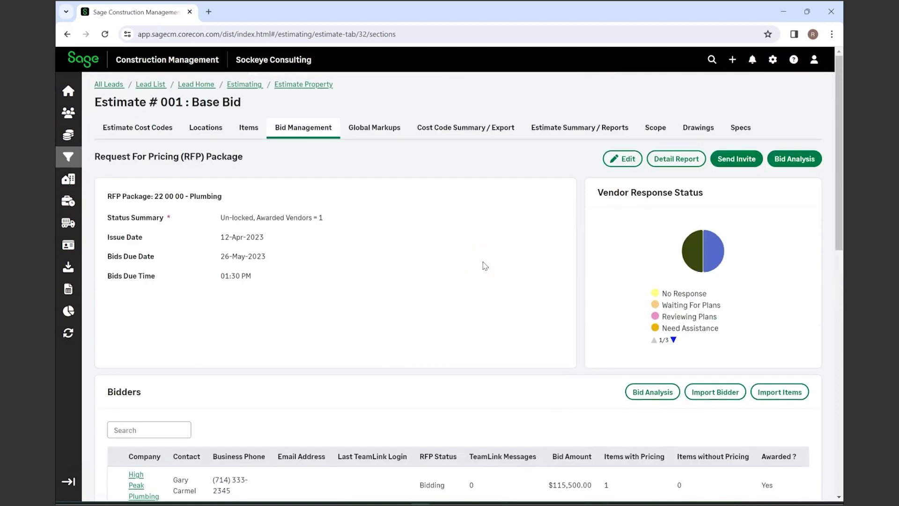
- Show Global Markups: Material Sales Tax $142,034.79 and Overhead and Profit $527,892.31
{"action": "left_click", "coordinate": [366, 130]}
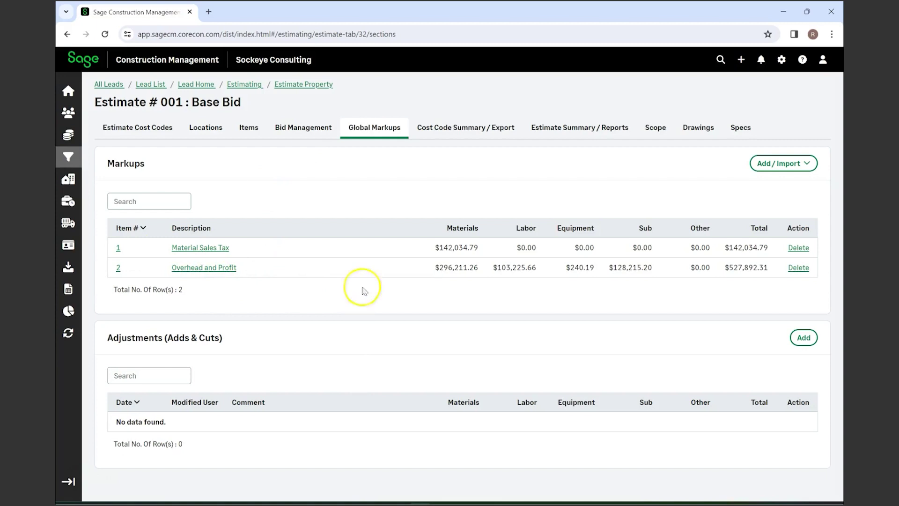
- Review the Cost Code Summary / Export table: 14 cost codes totalling $3,377,247.29 cost, $4,047,188.96 sell
{"action": "left_click", "coordinate": [473, 122]}
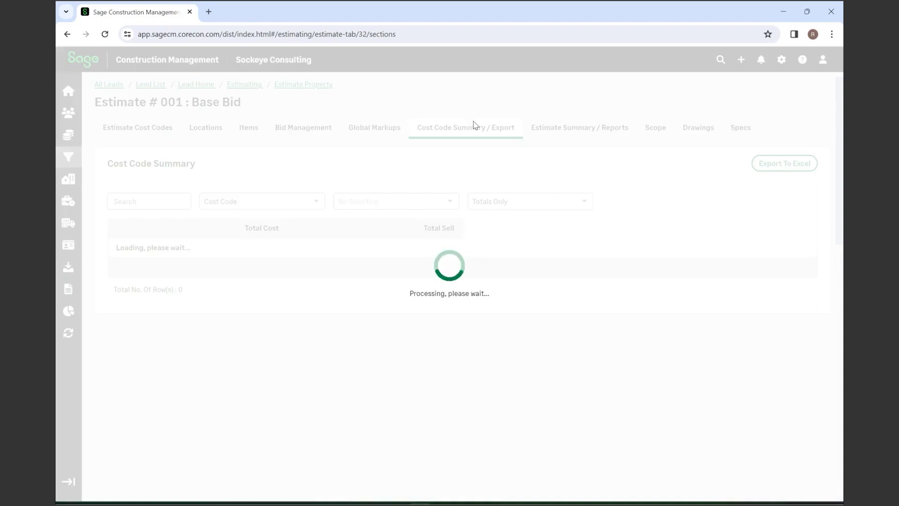
{"action": "scroll", "coordinate": [382, 304], "scroll_direction": "down", "scroll_amount": 2}
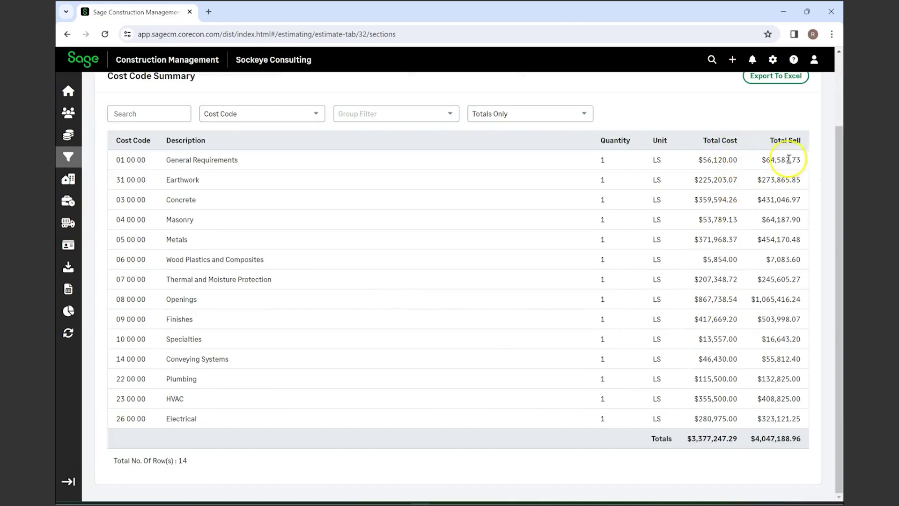
{"action": "scroll", "coordinate": [488, 248], "scroll_direction": "up", "scroll_amount": 2}
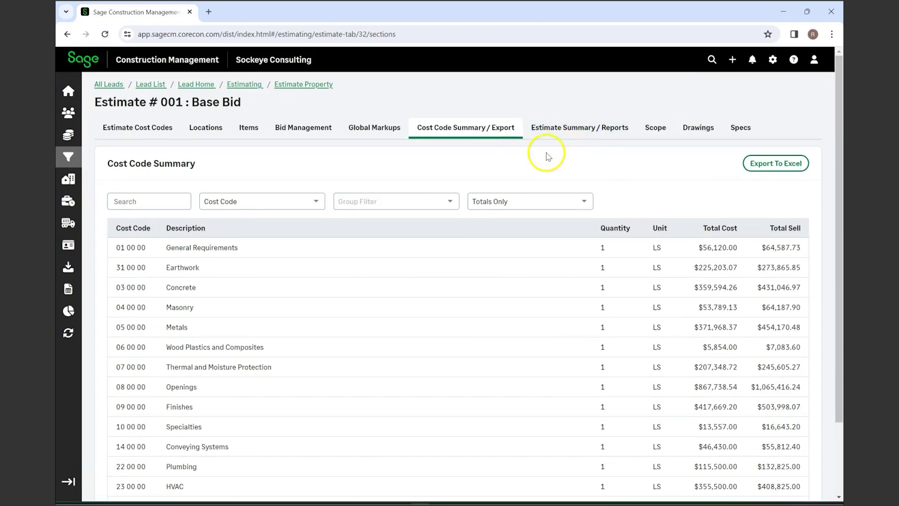
- Open the Base Bid's Estimate Summary / Reports tab and review its charts and breakdowns, showing a 19.84% profit margin
{"action": "left_click", "coordinate": [570, 128]}
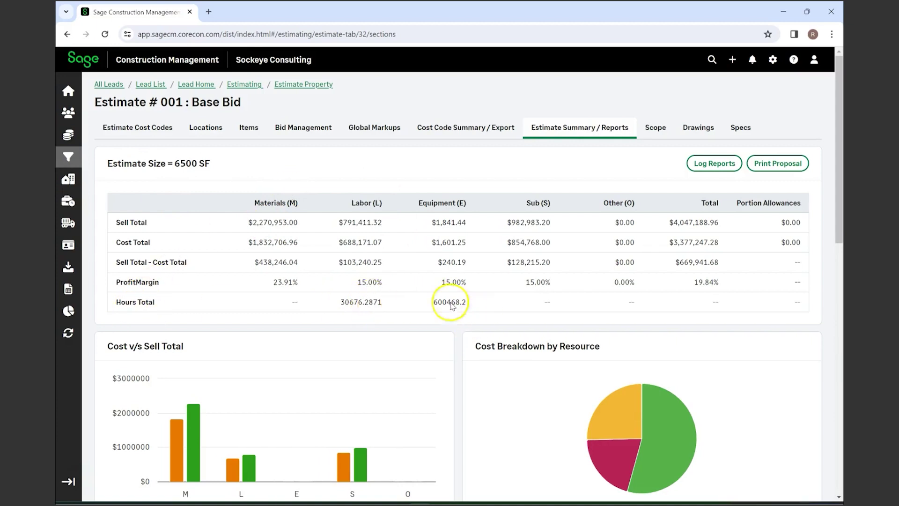
{"action": "scroll", "coordinate": [412, 387], "scroll_direction": "down", "scroll_amount": 2}
{"action": "scroll", "coordinate": [413, 389], "scroll_direction": "down", "scroll_amount": 1}
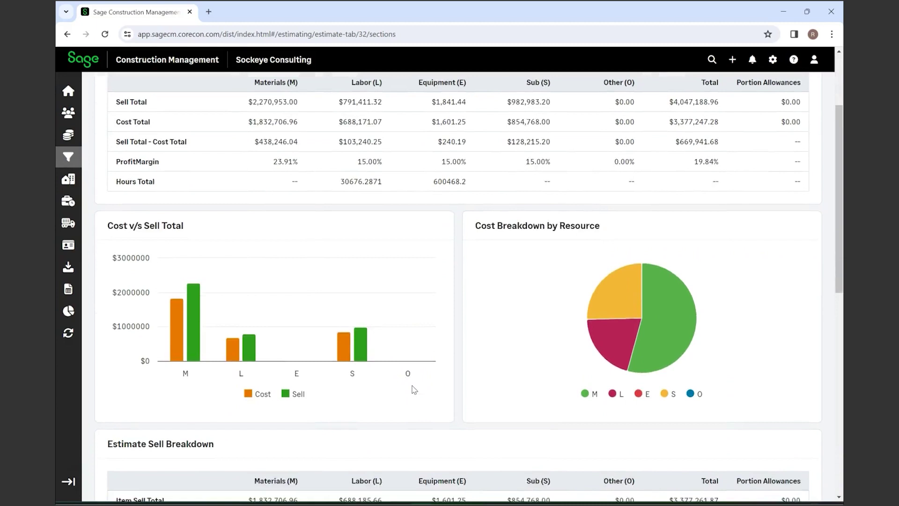
{"action": "mouse_move", "coordinate": [248, 313]}
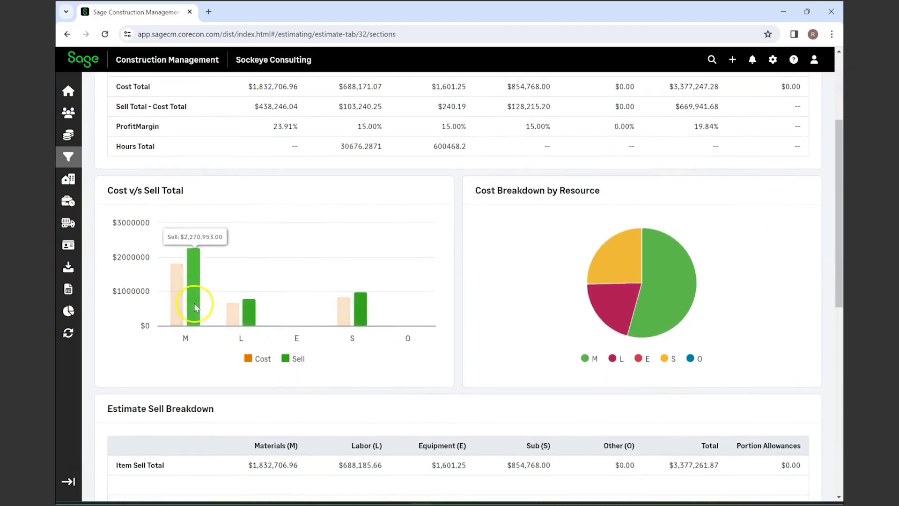
{"action": "mouse_move", "coordinate": [194, 304]}
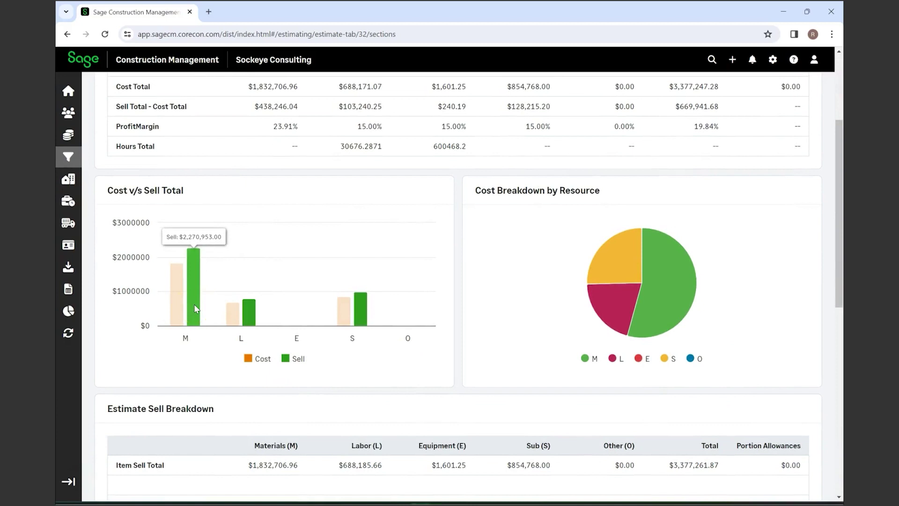
{"action": "mouse_move", "coordinate": [635, 280]}
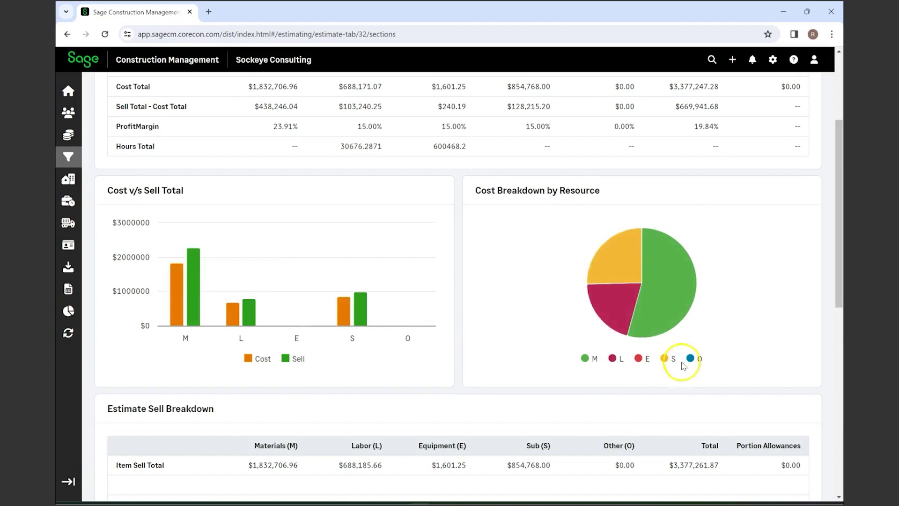
{"action": "scroll", "coordinate": [496, 364], "scroll_direction": "down", "scroll_amount": 5}
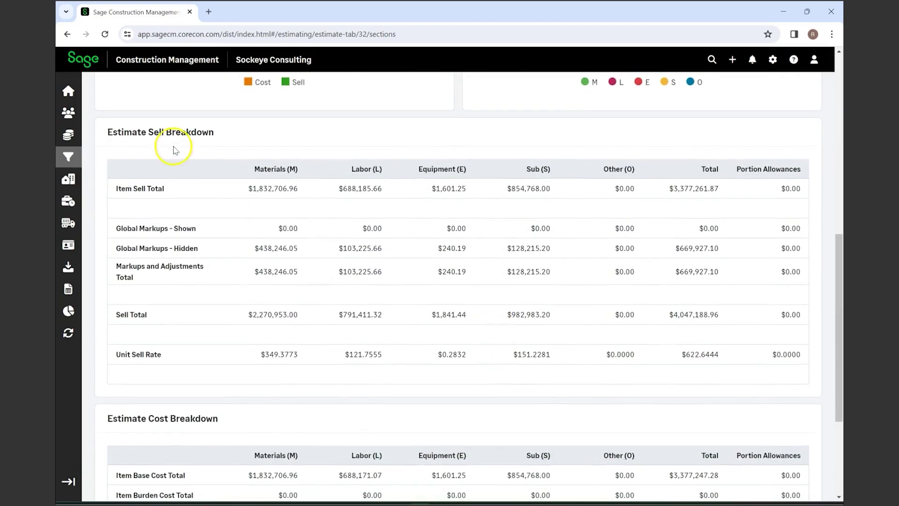
{"action": "scroll", "coordinate": [220, 412], "scroll_direction": "down", "scroll_amount": 3}
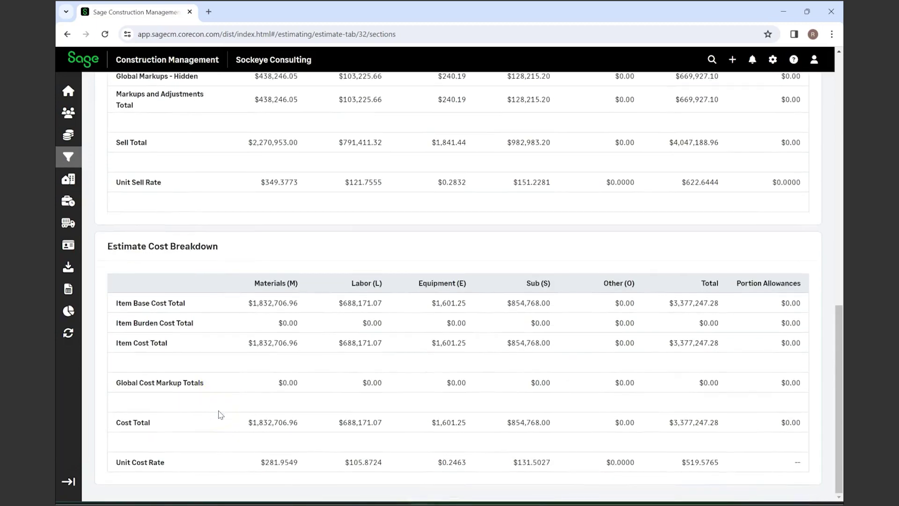
{"action": "scroll", "coordinate": [221, 414], "scroll_direction": "up", "scroll_amount": 10}
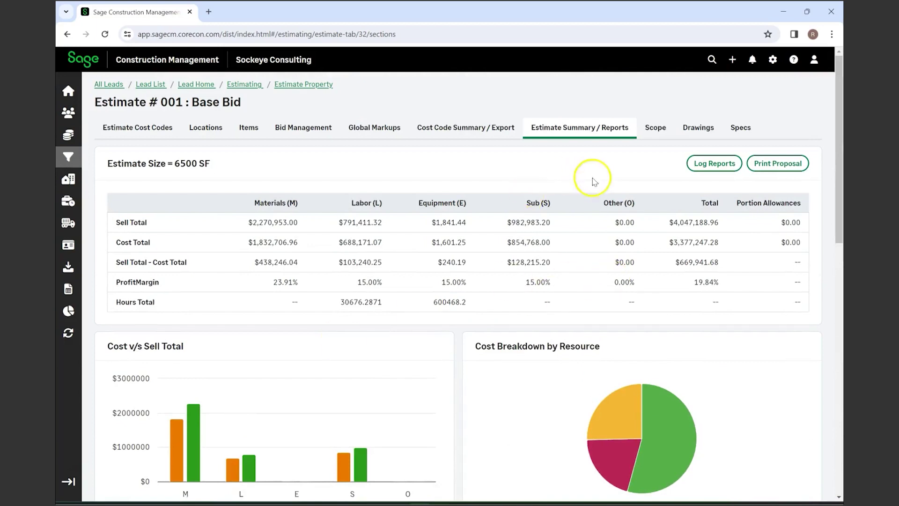
{"action": "left_click", "coordinate": [655, 136]}
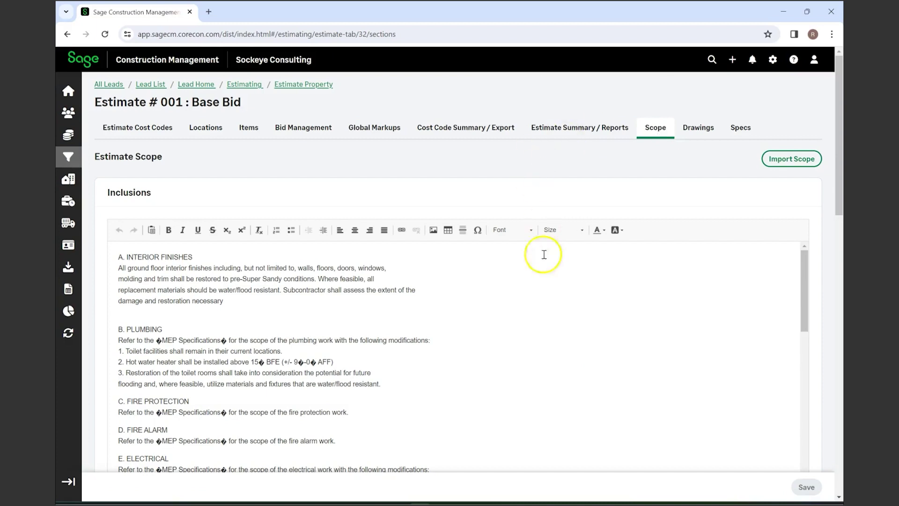
{"action": "scroll", "coordinate": [509, 315], "scroll_direction": "down", "scroll_amount": 12}
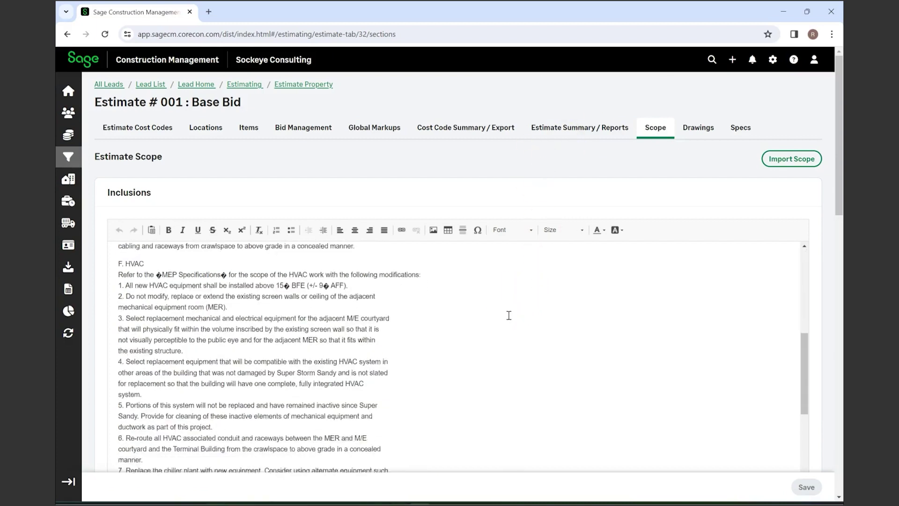
{"action": "scroll", "coordinate": [509, 315], "scroll_direction": "down", "scroll_amount": 15}
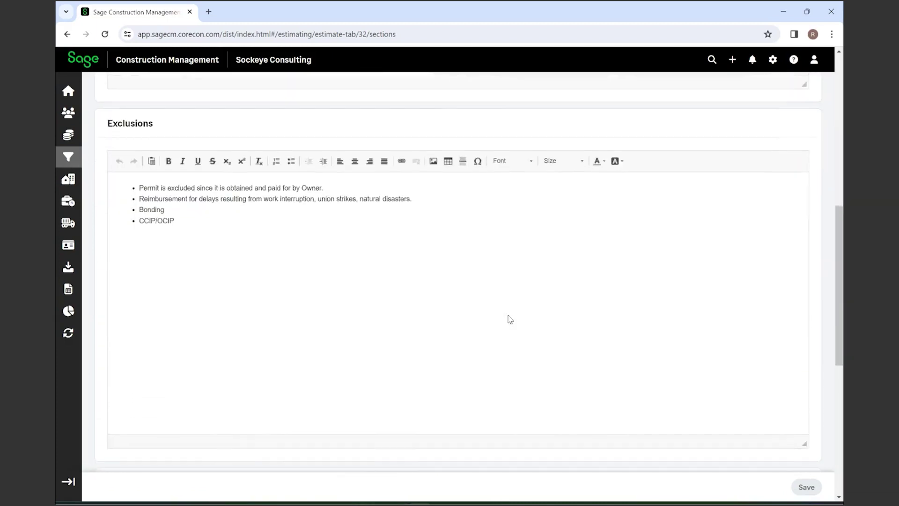
{"action": "scroll", "coordinate": [509, 315], "scroll_direction": "up", "scroll_amount": 10}
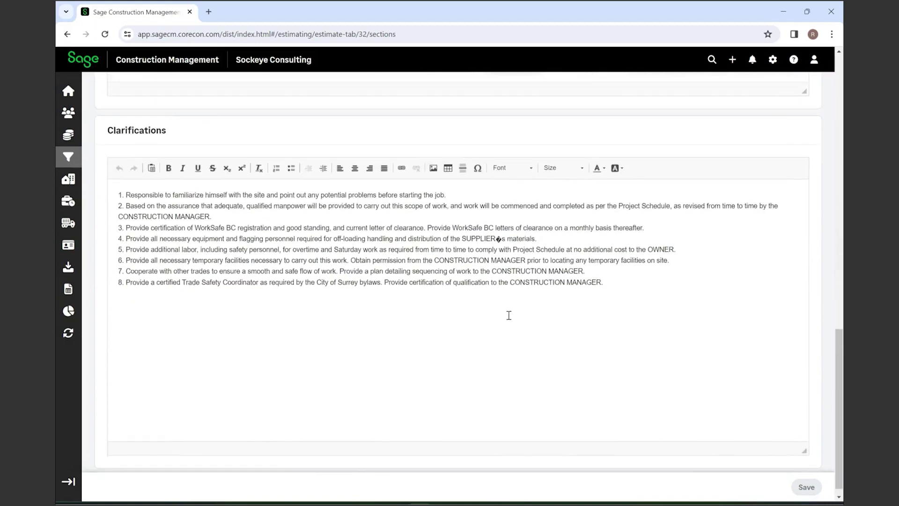
{"action": "scroll", "coordinate": [509, 315], "scroll_direction": "up", "scroll_amount": 5}
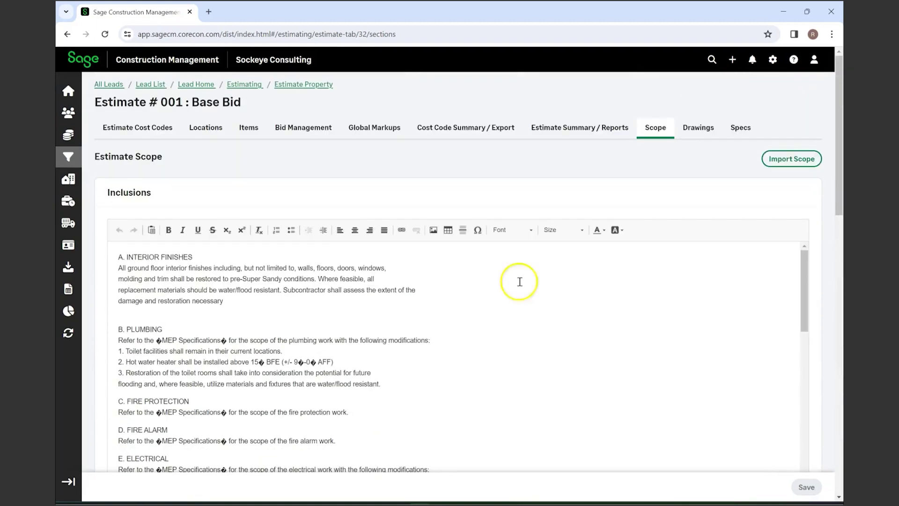
{"action": "left_click", "coordinate": [695, 140]}
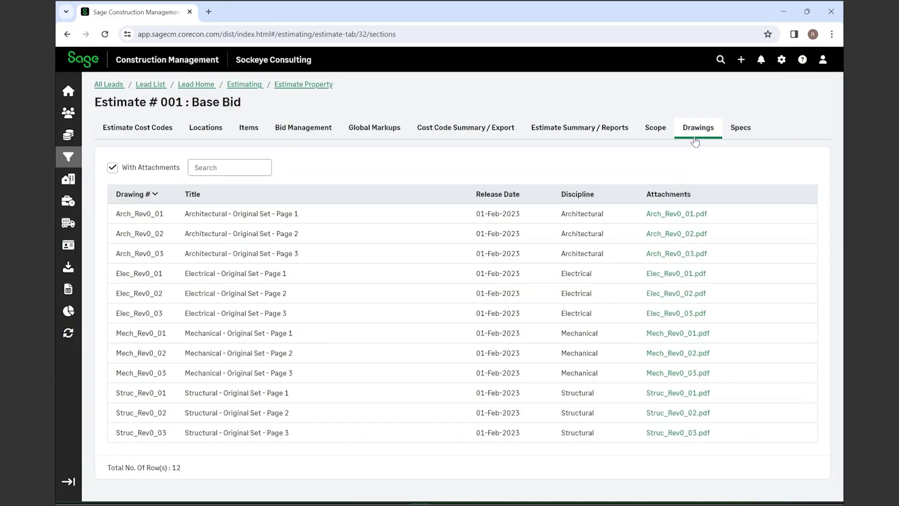
{"action": "left_click", "coordinate": [743, 131]}
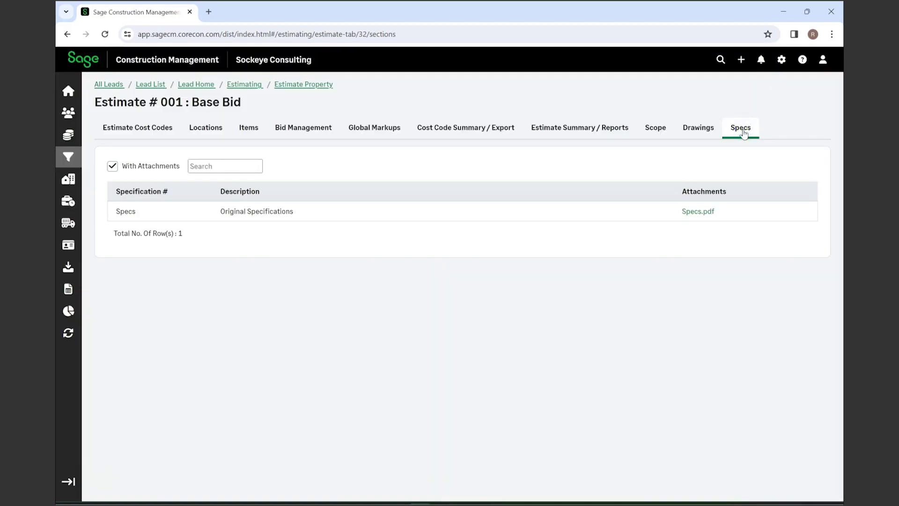
{"action": "left_click", "coordinate": [548, 127]}
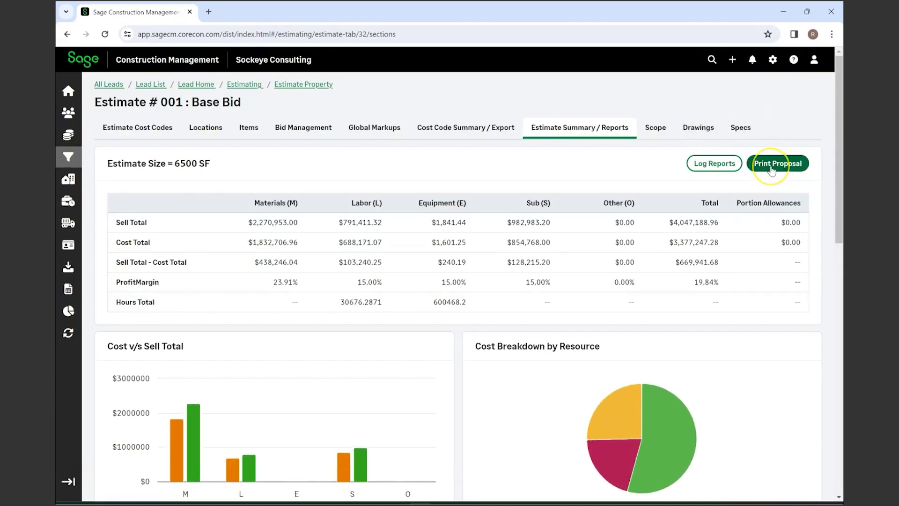
{"action": "left_click", "coordinate": [772, 168]}
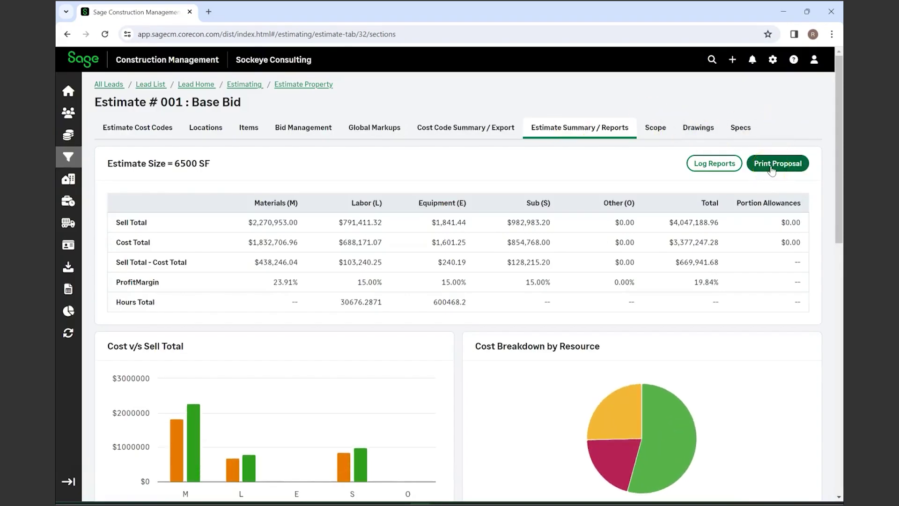